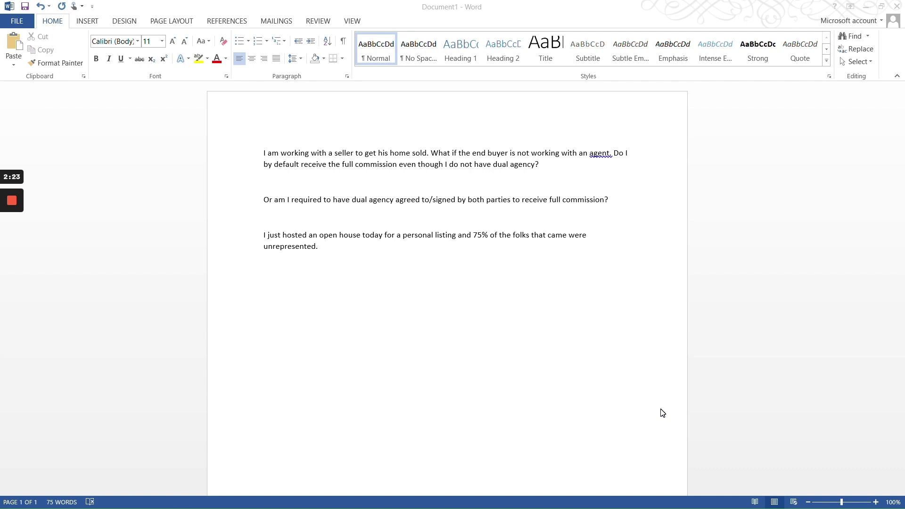
# Select the New York State Disclosure Form for Buyer and Seller and the Housing and Anti-Discrimination Disclosure
pyautogui.click(15, 238)
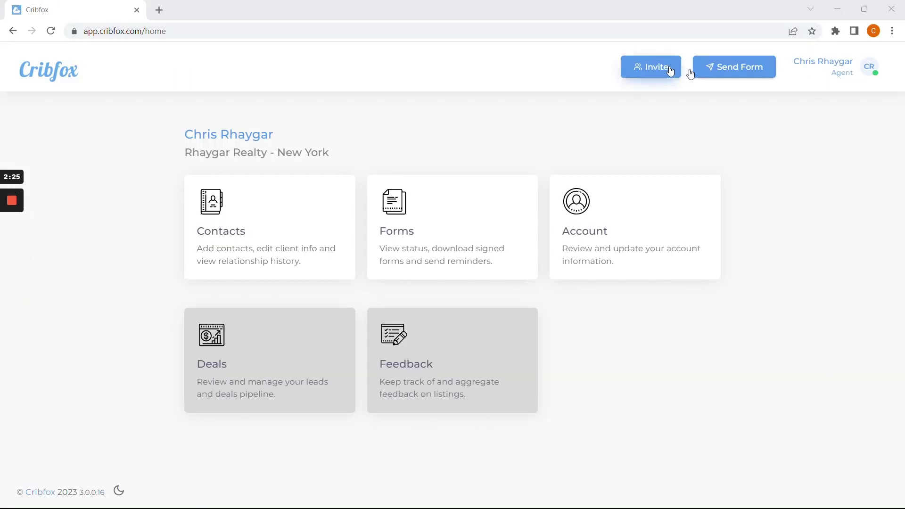
pyautogui.click(719, 70)
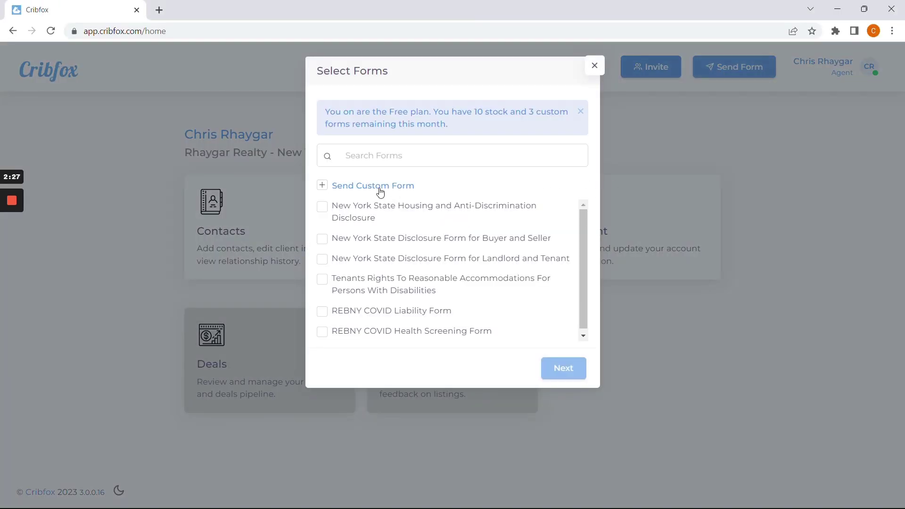
pyautogui.click(367, 243)
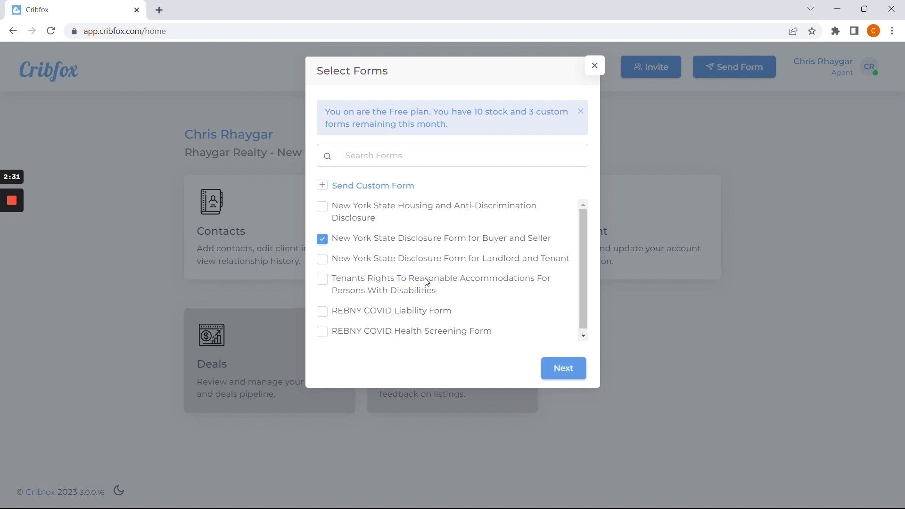
pyautogui.click(362, 211)
pyautogui.click(563, 367)
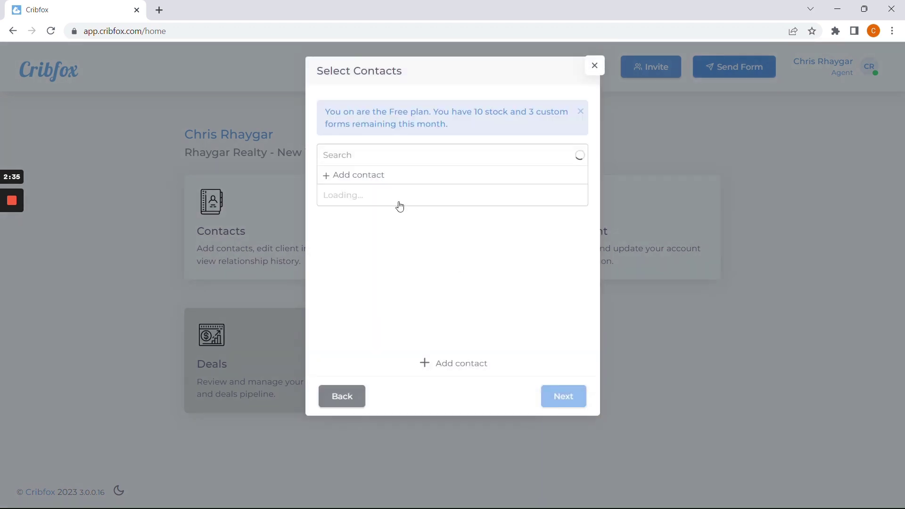
# Add two contacts as recipients and continue to the Additional Form Fields step
pyautogui.click(377, 203)
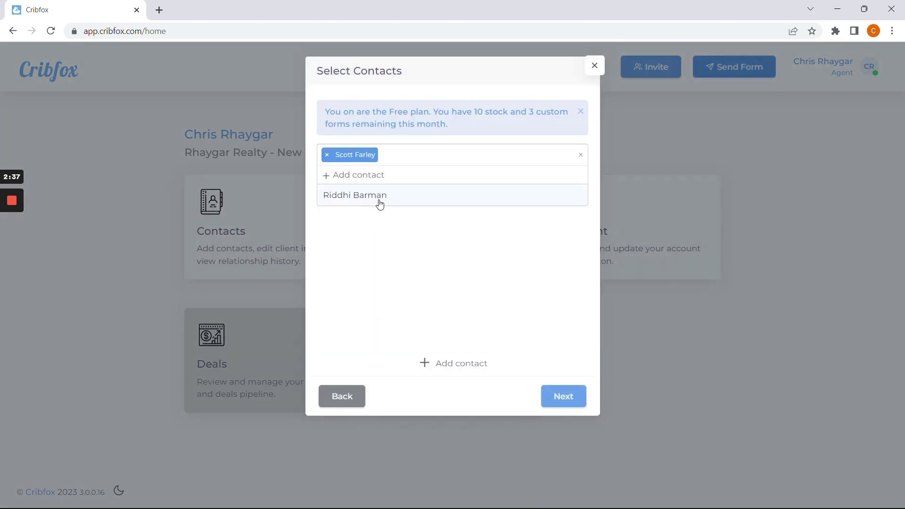
pyautogui.click(377, 203)
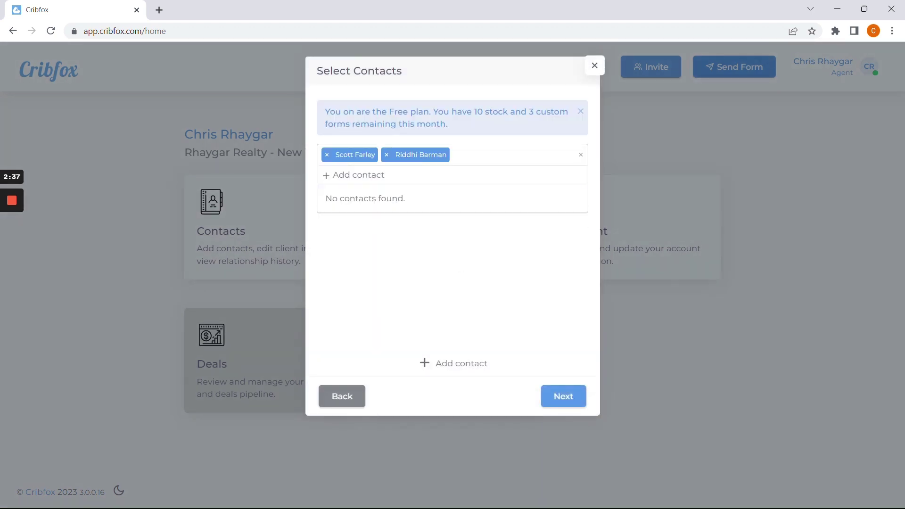
pyautogui.click(573, 401)
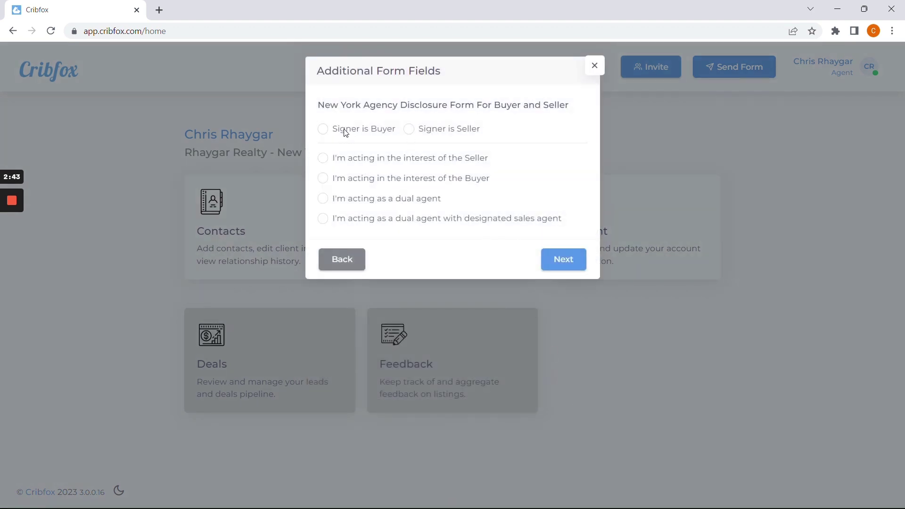
# Mark the signer as buyer, with the agent acting in the seller's interest as Seller's Agent
pyautogui.click(323, 129)
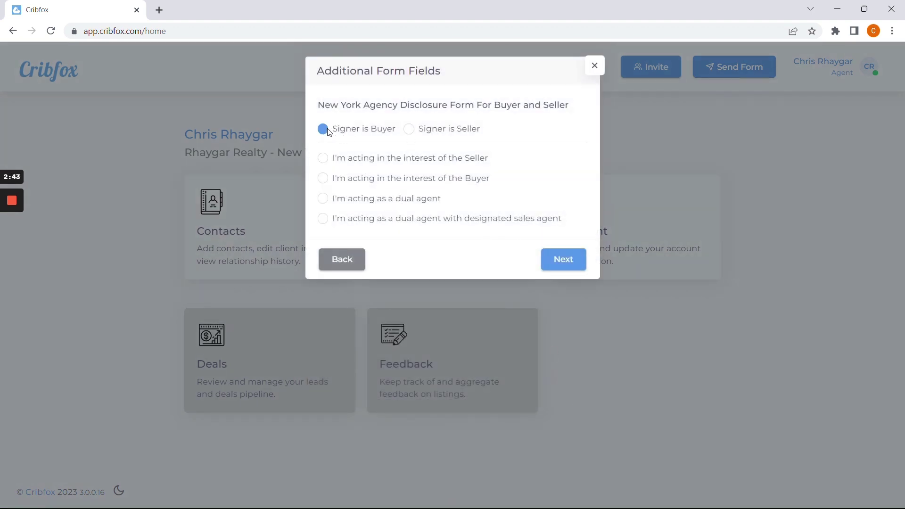
pyautogui.click(392, 158)
pyautogui.click(389, 177)
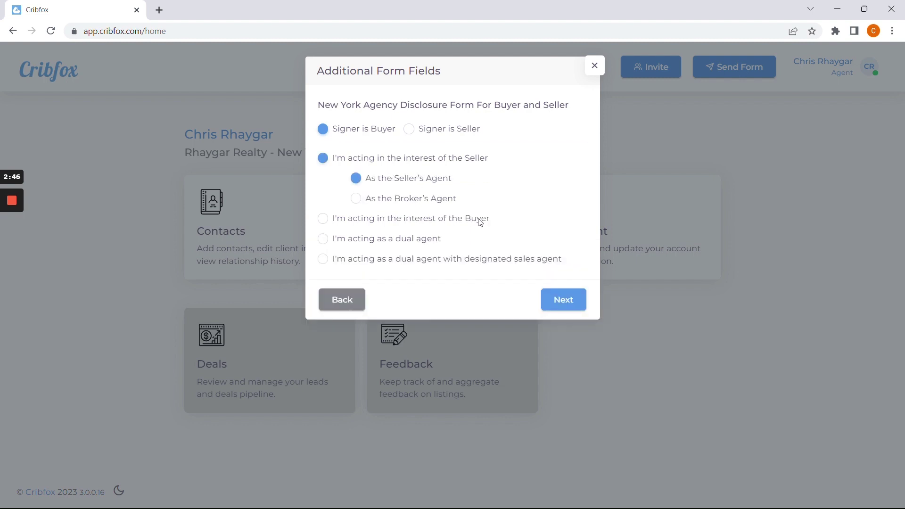
pyautogui.click(567, 302)
# Preview the Buyer and Seller disclosure form, then send the forms to both contacts
pyautogui.click(573, 115)
pyautogui.click(577, 241)
pyautogui.click(574, 118)
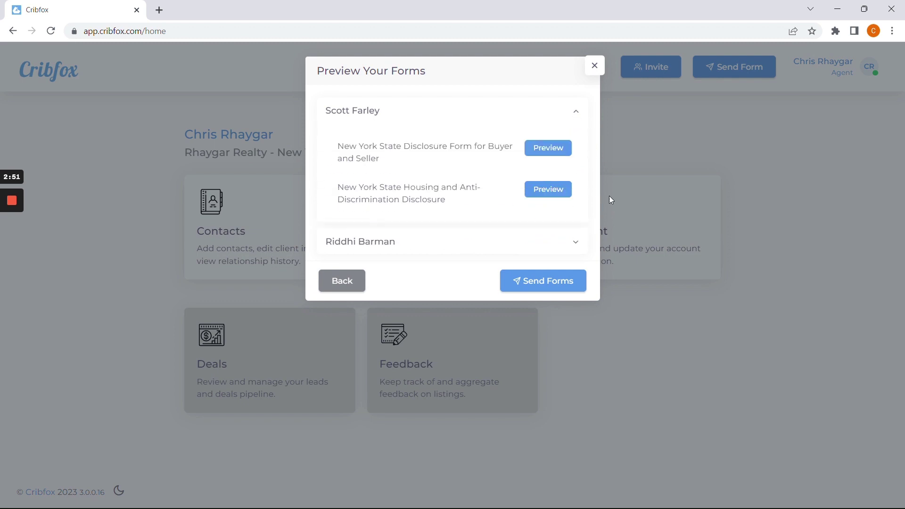
pyautogui.click(552, 152)
pyautogui.scroll(-15, 567, 198)
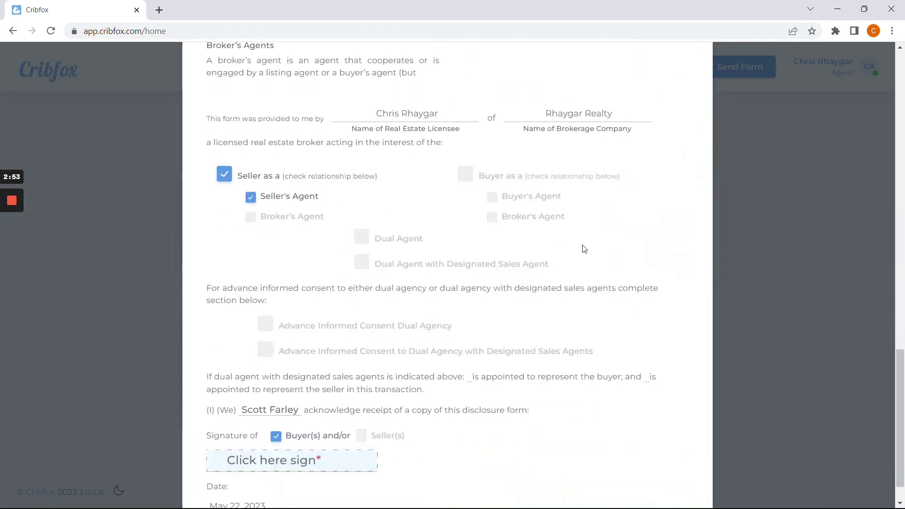
pyautogui.scroll(15, 585, 248)
pyautogui.click(708, 65)
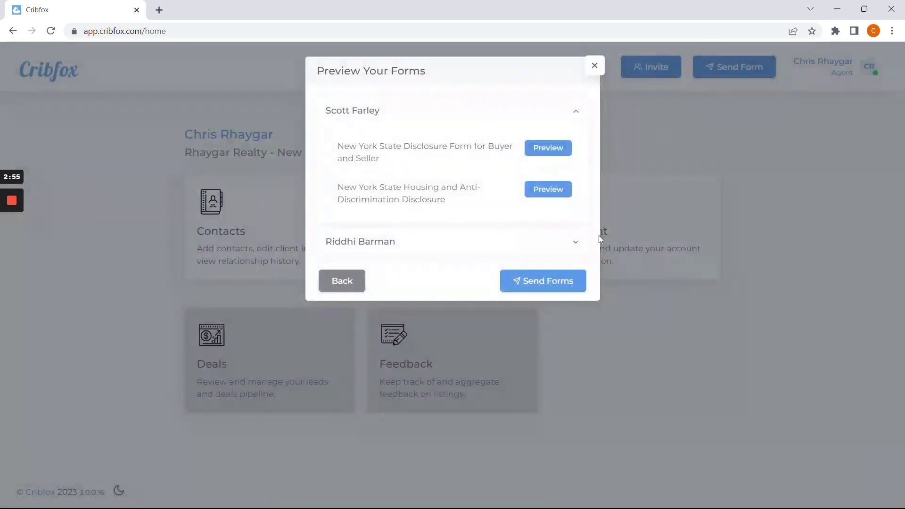
pyautogui.click(576, 281)
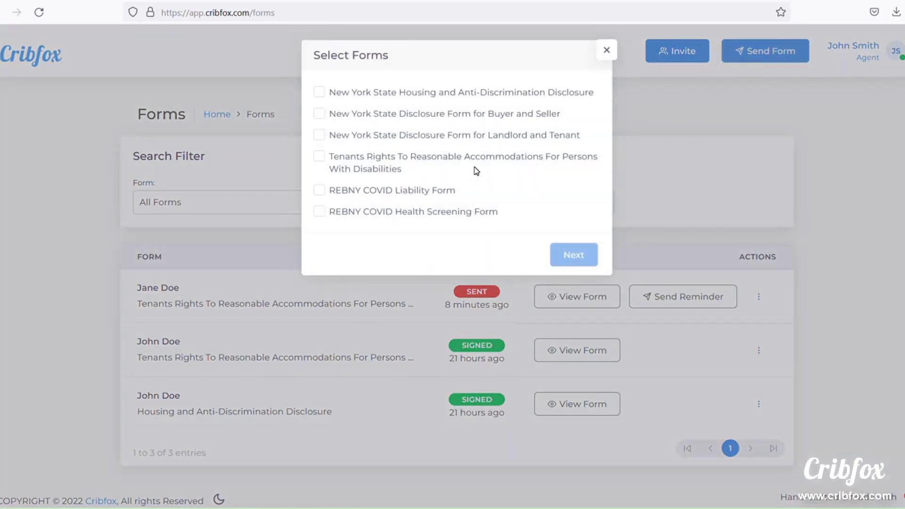
# Choose the Buyer and Seller disclosure for one contact, with the agent acting as Buyer's Agent
pyautogui.click(469, 117)
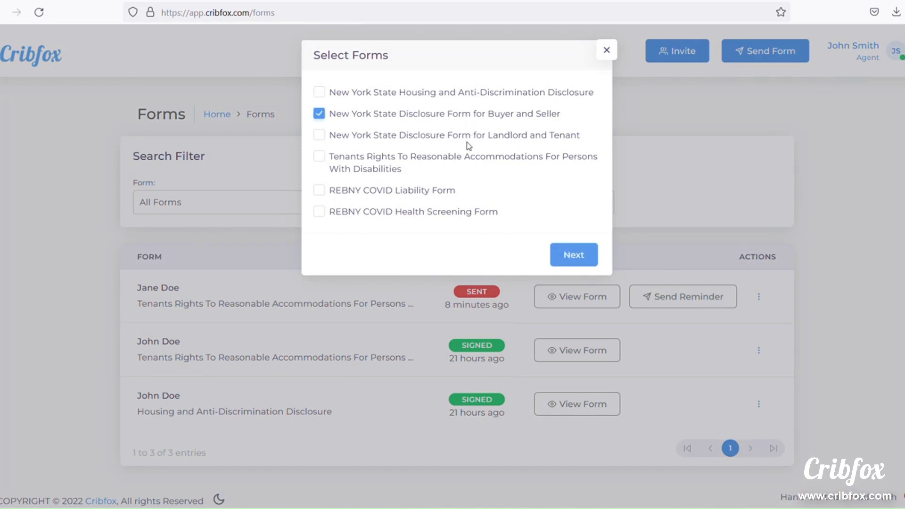
pyautogui.click(572, 252)
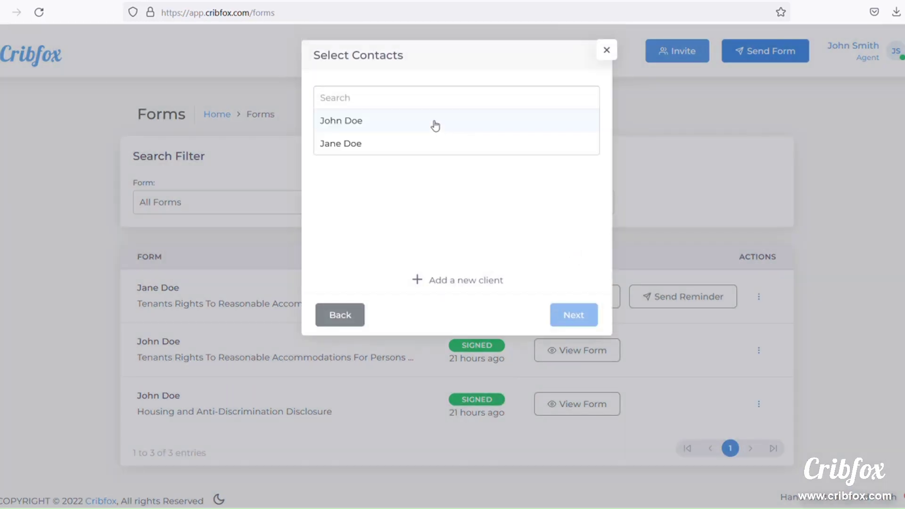
pyautogui.click(427, 148)
pyautogui.click(593, 316)
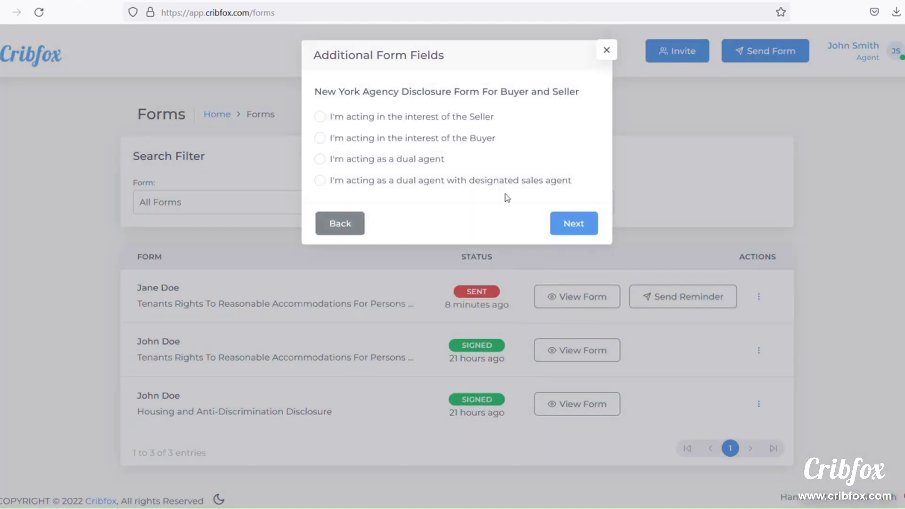
pyautogui.click(443, 138)
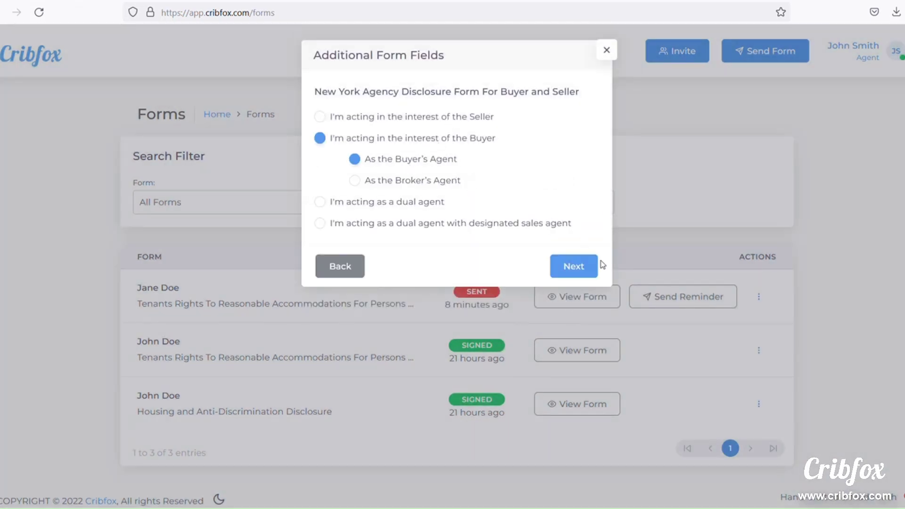
pyautogui.click(565, 264)
# Preview the Buyer and Seller disclosure form and send it to the contact
pyautogui.click(582, 100)
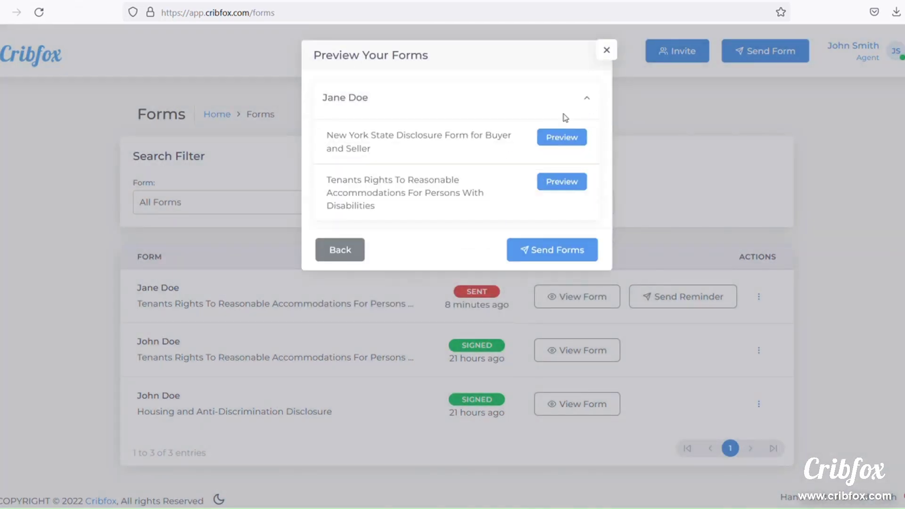
pyautogui.click(562, 137)
pyautogui.scroll(-15, 611, 245)
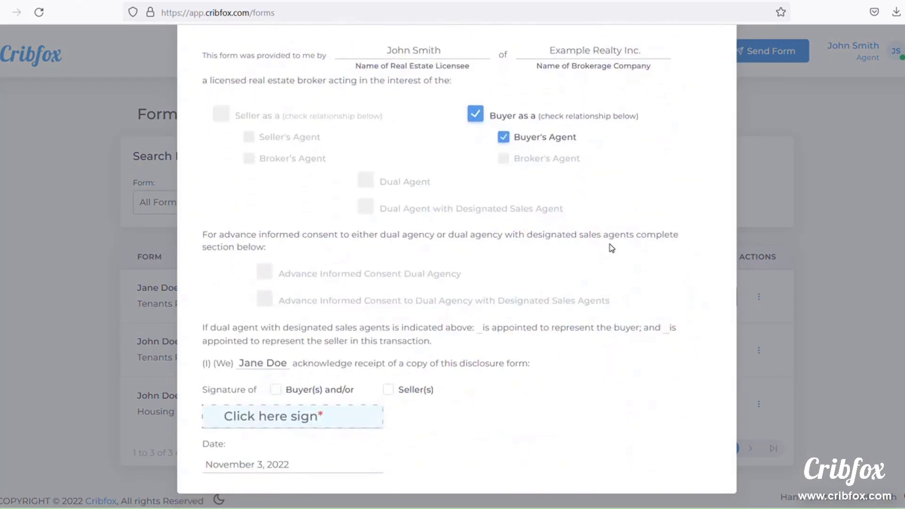
pyautogui.scroll(15, 611, 245)
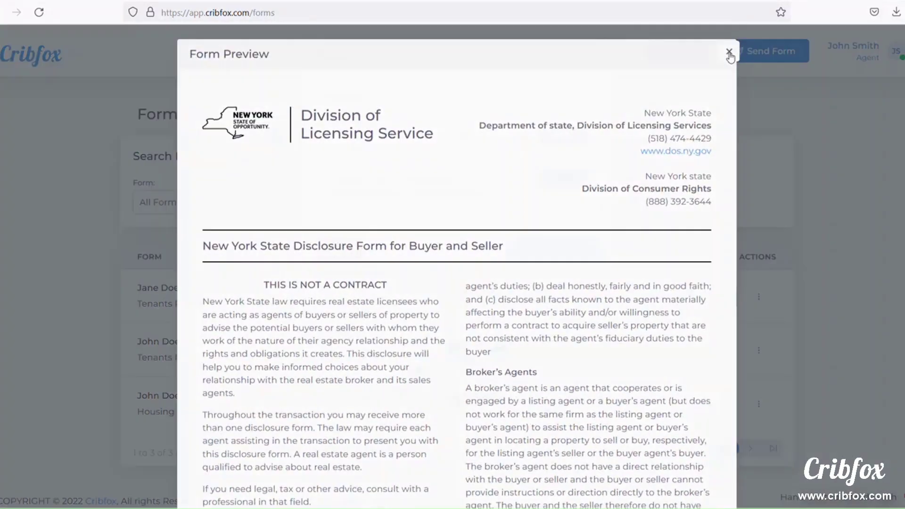
pyautogui.click(731, 50)
pyautogui.click(583, 256)
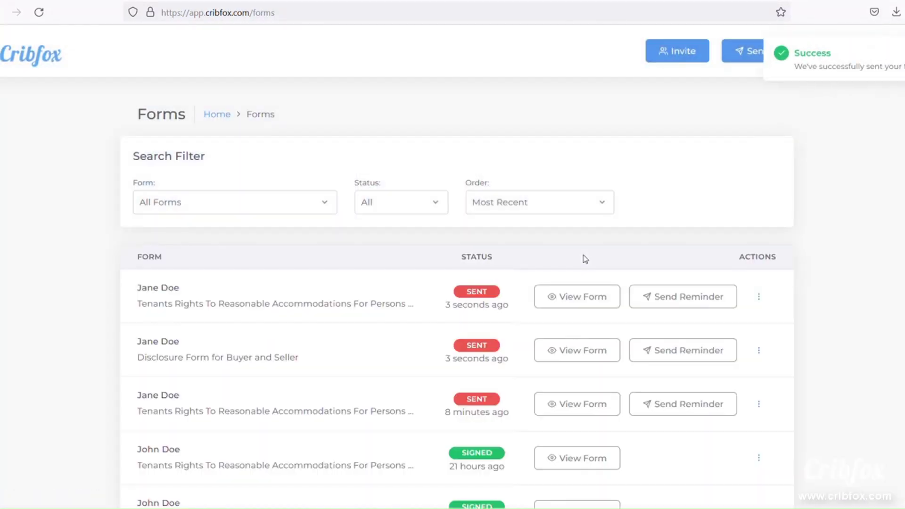